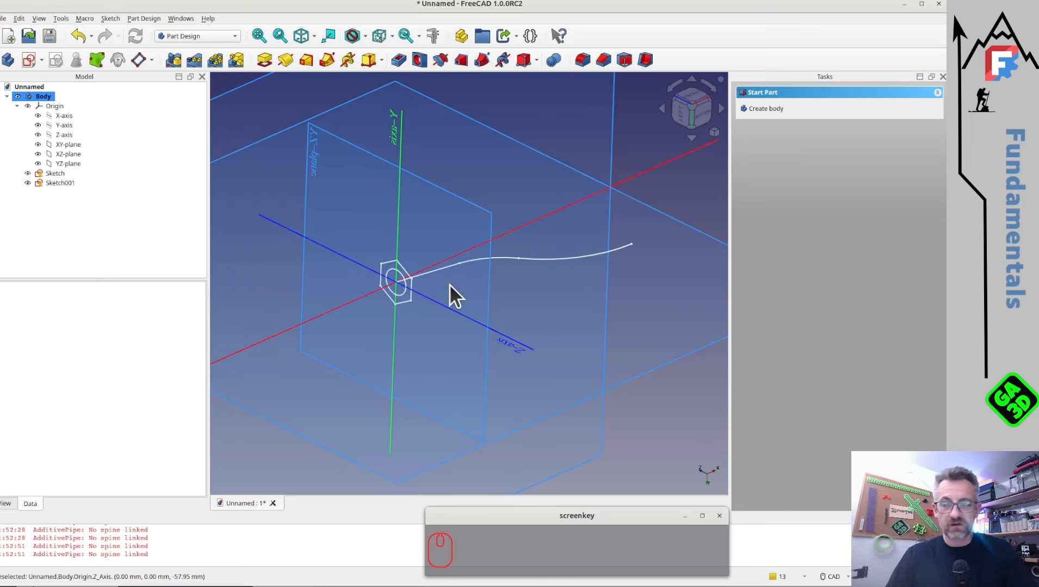
Examine the hexagonal profile with its inner circle and the curved path sketch from several angles.
mouse_move(450, 300)
middle_mouse_down()
mouse_move(468, 307)
mouse_move(384, 288)
mouse_move(461, 298)
mouse_move(417, 262)
mouse_move(423, 284)
mouse_move(324, 276)
mouse_move(378, 322)
mouse_move(359, 326)
mouse_move(392, 329)
mouse_move(445, 294)
middle_mouse_up()
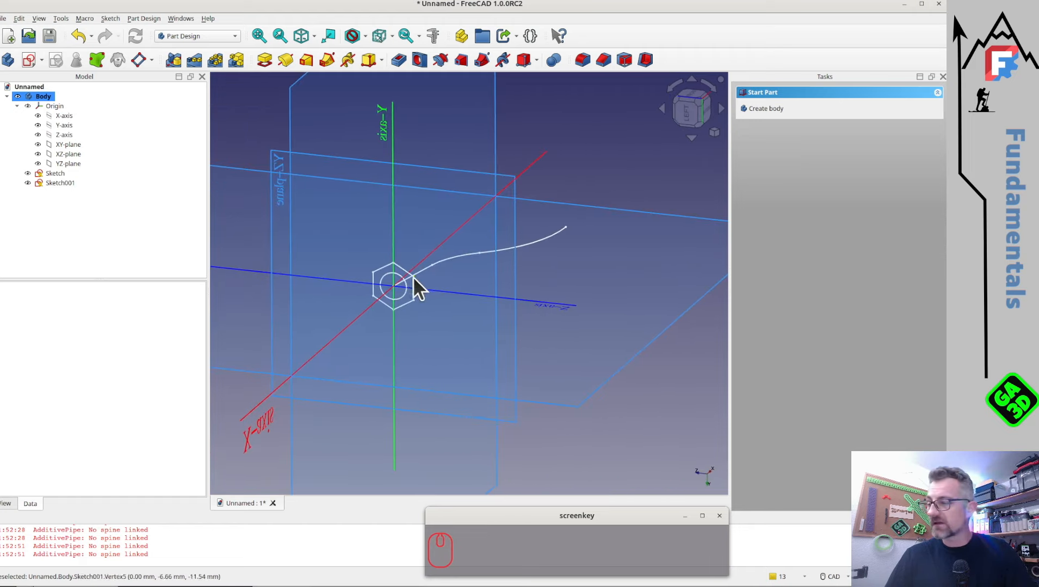
mouse_move(438, 266)
middle_mouse_down()
mouse_move(406, 243)
mouse_move(460, 253)
mouse_move(403, 256)
middle_mouse_up()
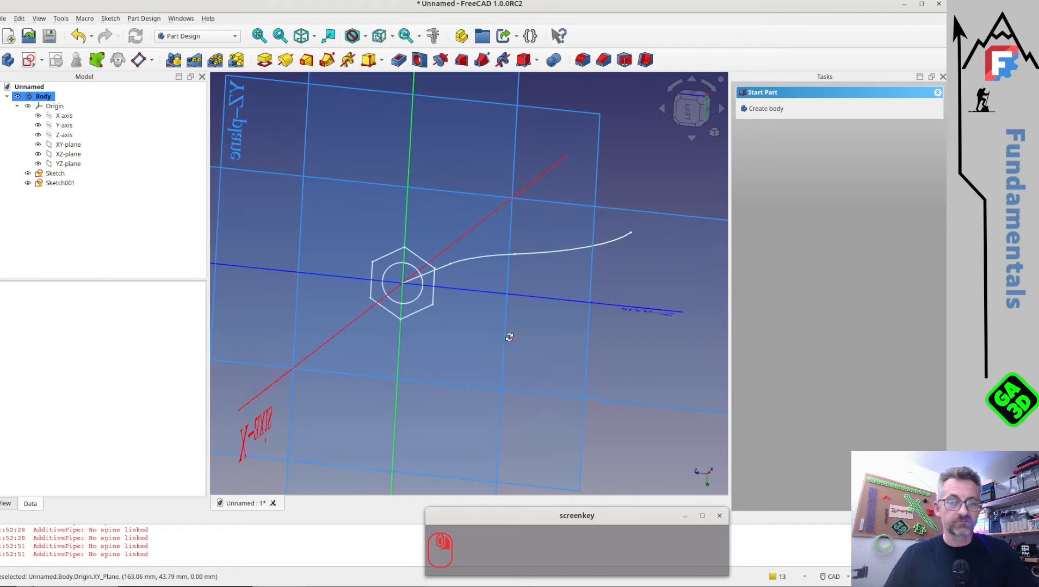
middle_click_drag(508, 338, 400, 335)
middle_click_drag(424, 283, 444, 167)
left_click(689, 102)
mouse_move(400, 253)
middle_mouse_down()
mouse_move(443, 347)
mouse_move(477, 298)
middle_mouse_up()
scroll(435, 219, "up", 5)
mouse_move(429, 226)
middle_mouse_down()
mouse_move(413, 215)
mouse_move(309, 239)
middle_mouse_up()
scroll(300, 261, "down", 4)
mouse_move(292, 282)
middle_mouse_down()
mouse_move(357, 253)
mouse_move(348, 244)
middle_mouse_up()
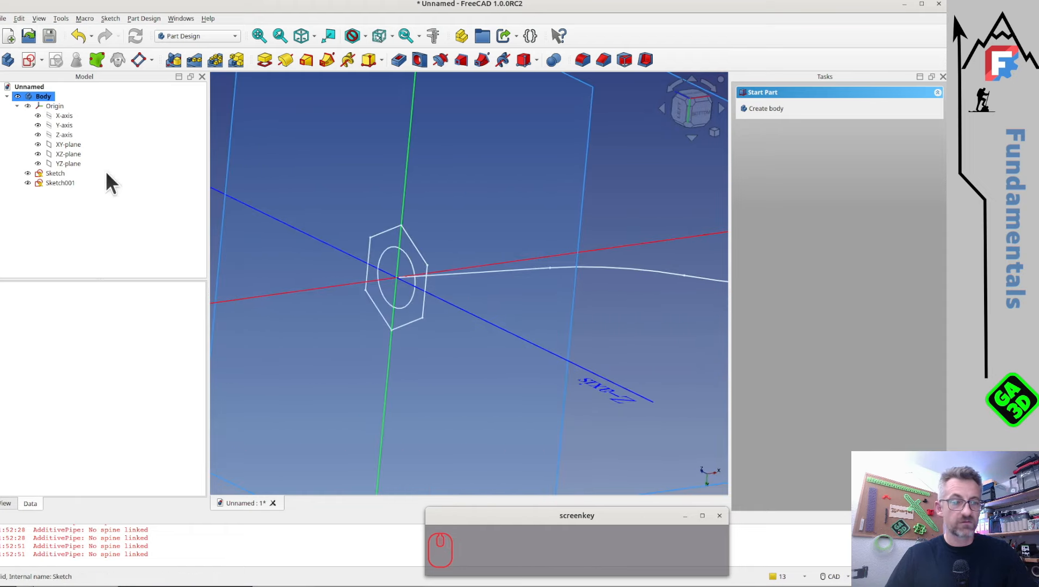
left_click(67, 177)
left_click(54, 184)
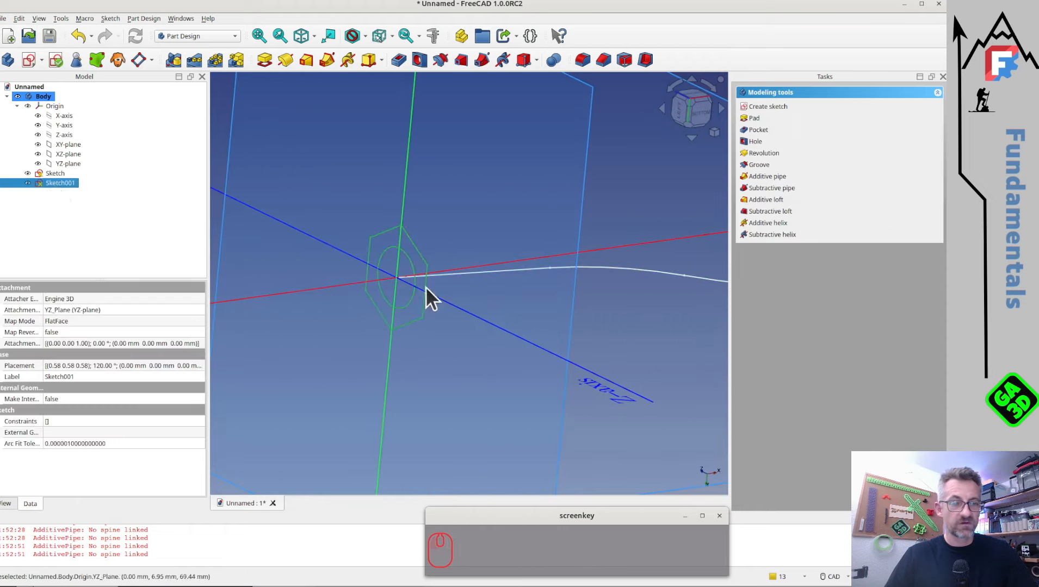
mouse_move(425, 286)
middle_mouse_down()
mouse_move(407, 294)
mouse_move(471, 302)
mouse_move(447, 199)
middle_mouse_up()
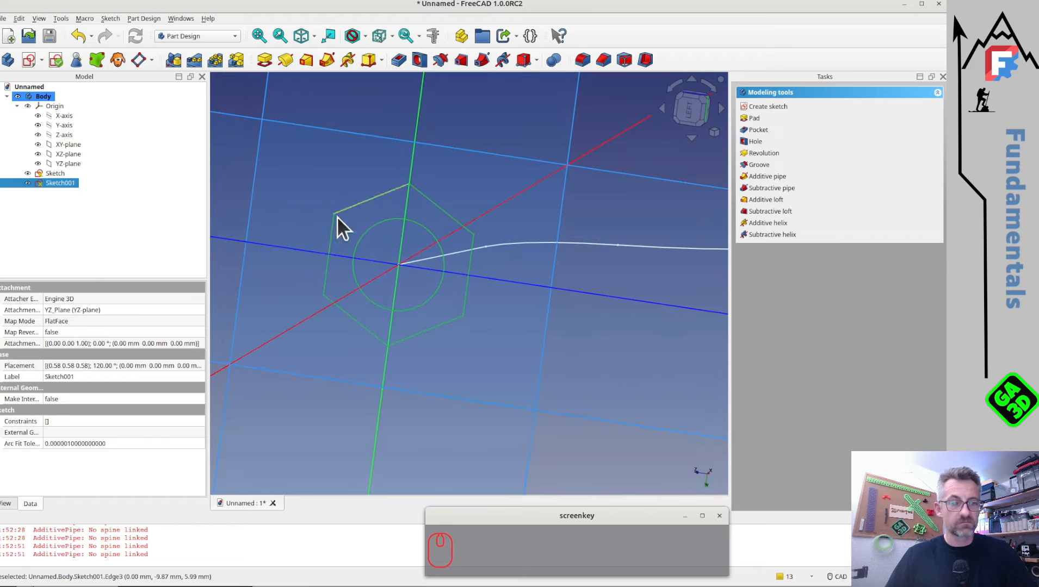
mouse_move(466, 272)
middle_mouse_down()
mouse_move(450, 291)
mouse_move(367, 325)
mouse_move(448, 322)
mouse_move(392, 367)
mouse_move(342, 324)
mouse_move(372, 232)
mouse_move(706, 186)
middle_mouse_up()
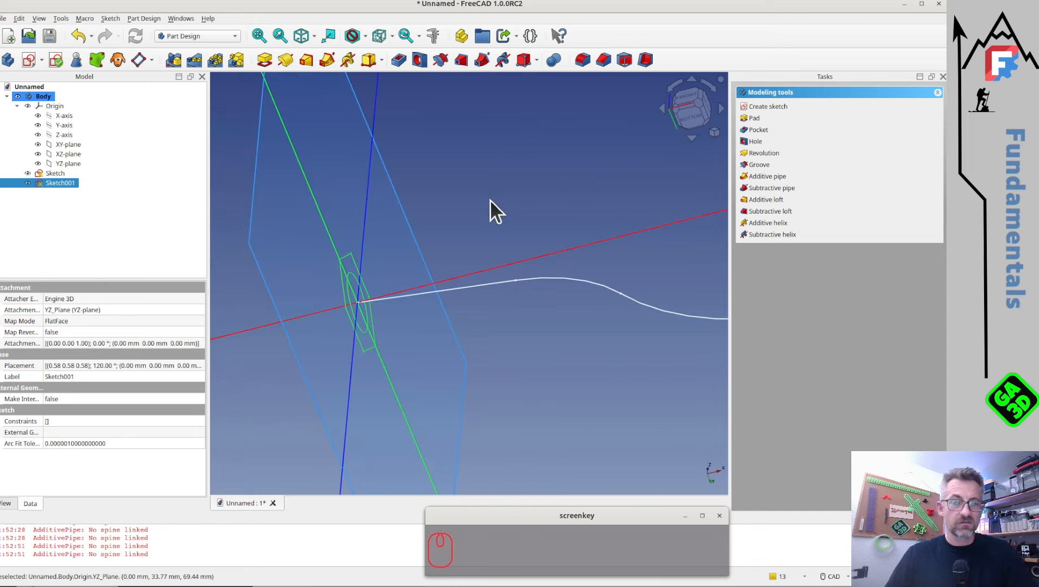
left_click(268, 62)
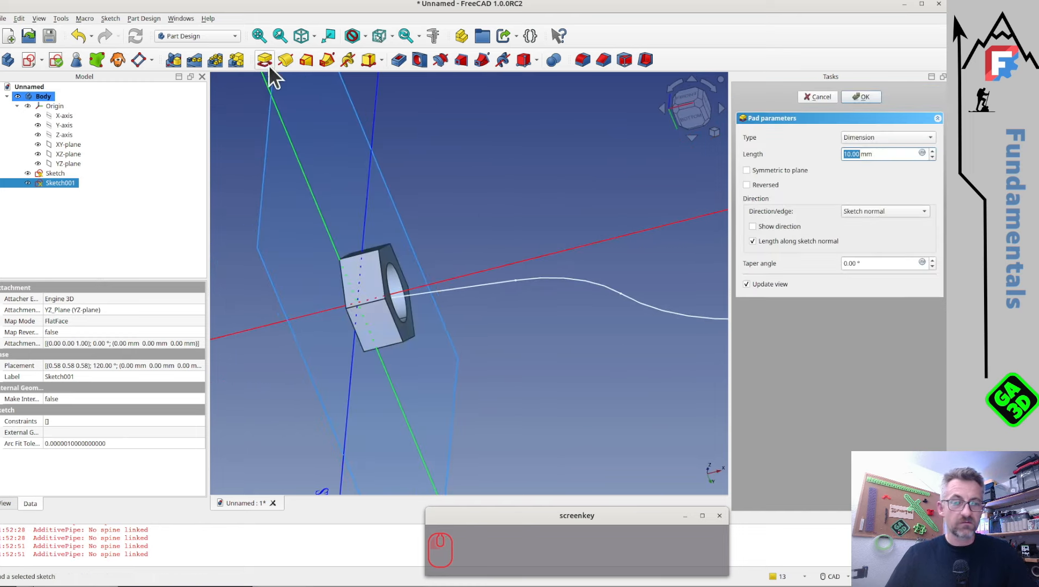
left_click(932, 152)
left_click(932, 152)
left_click(932, 152)
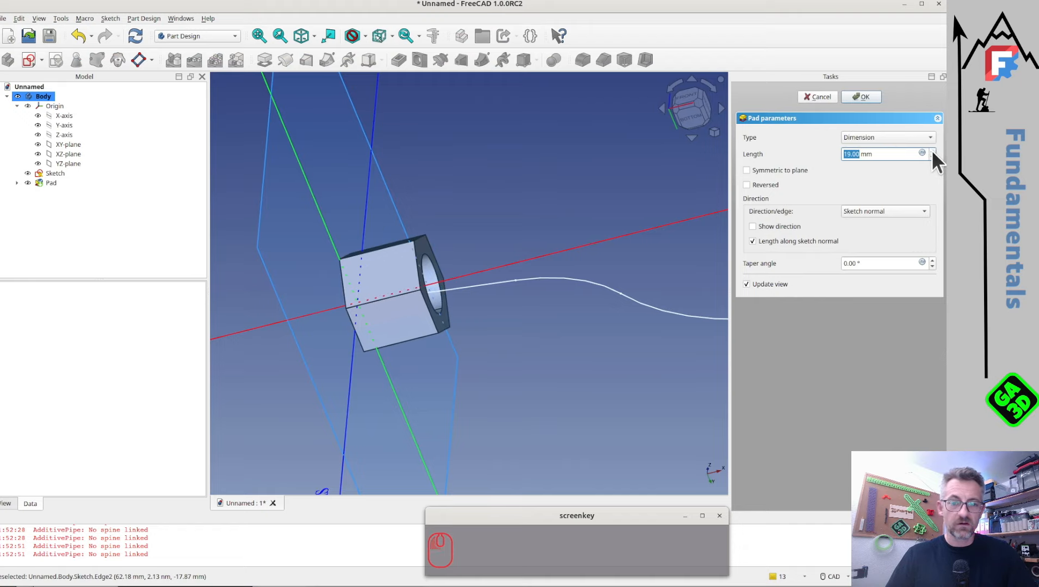
left_click(932, 152)
left_click(931, 151)
left_click(930, 151)
left_click(929, 152)
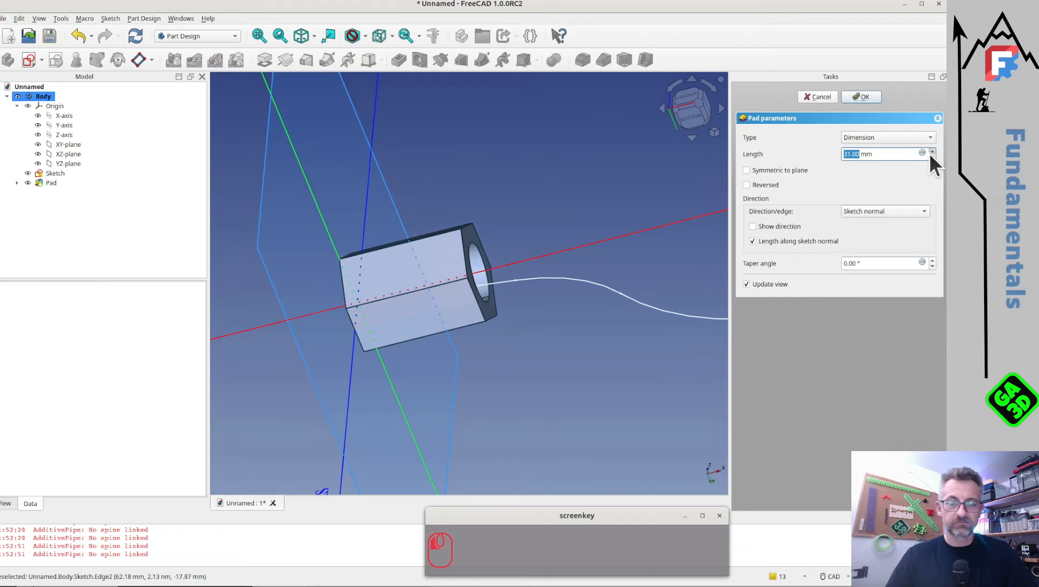
middle_click_drag(522, 341, 440, 297)
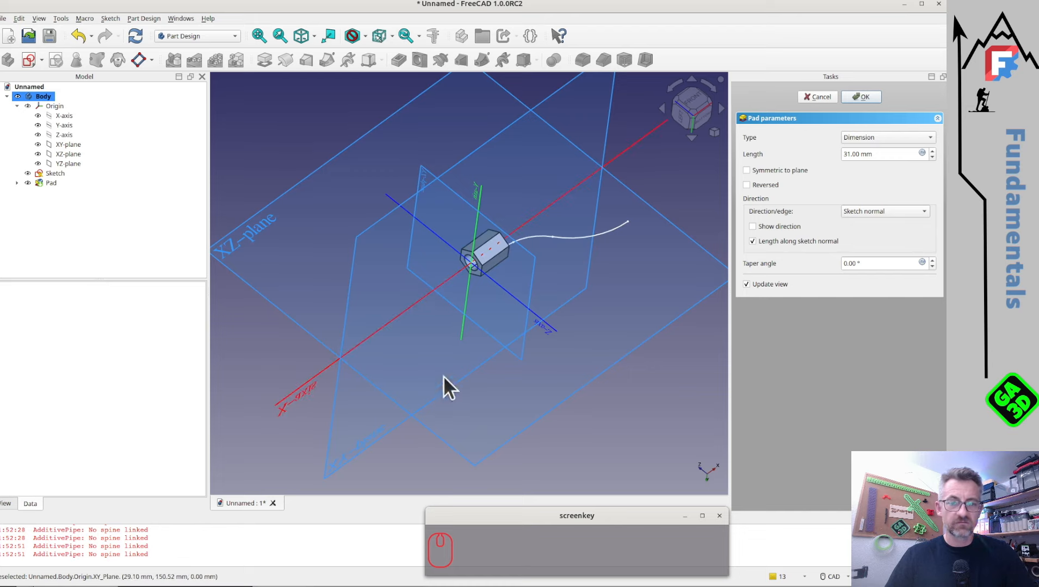
middle_click_drag(483, 289, 393, 295)
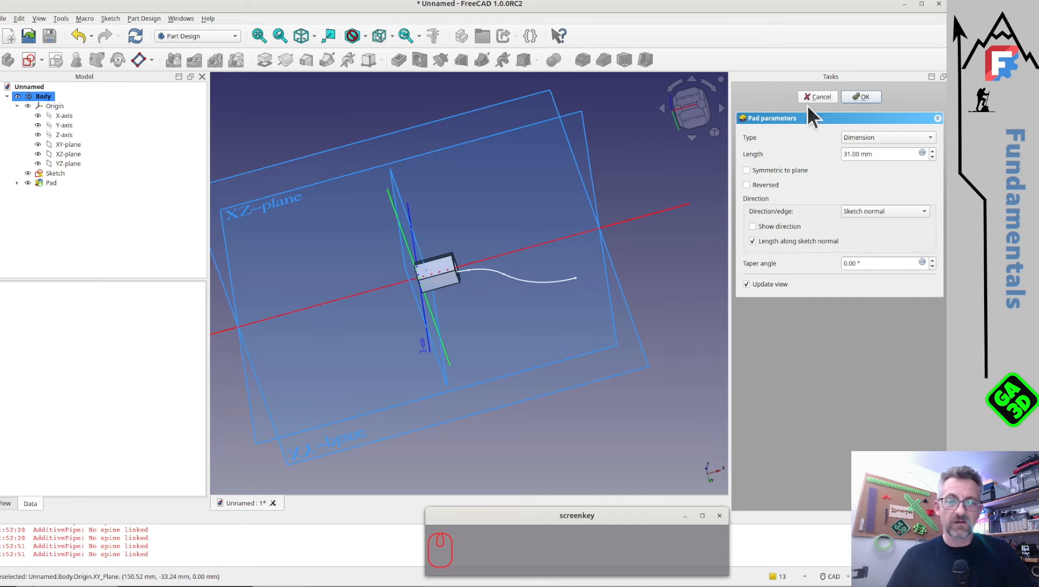
left_click(821, 96)
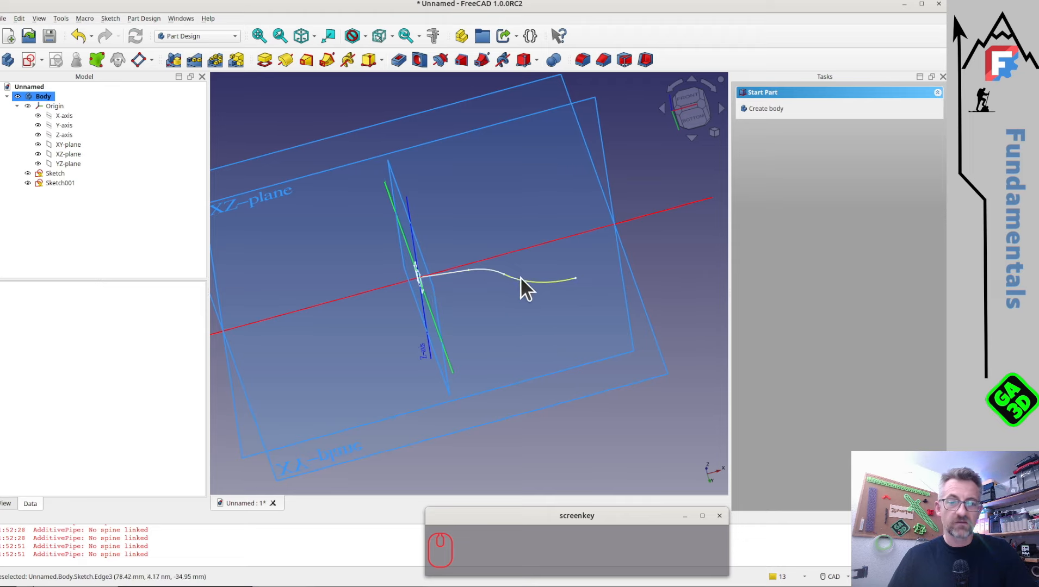
Highlight the curved path sketch and the hexagonal profile sketch in turn to see which geometry each contains.
middle_click_drag(459, 260, 493, 296)
scroll(478, 274, "up", 3)
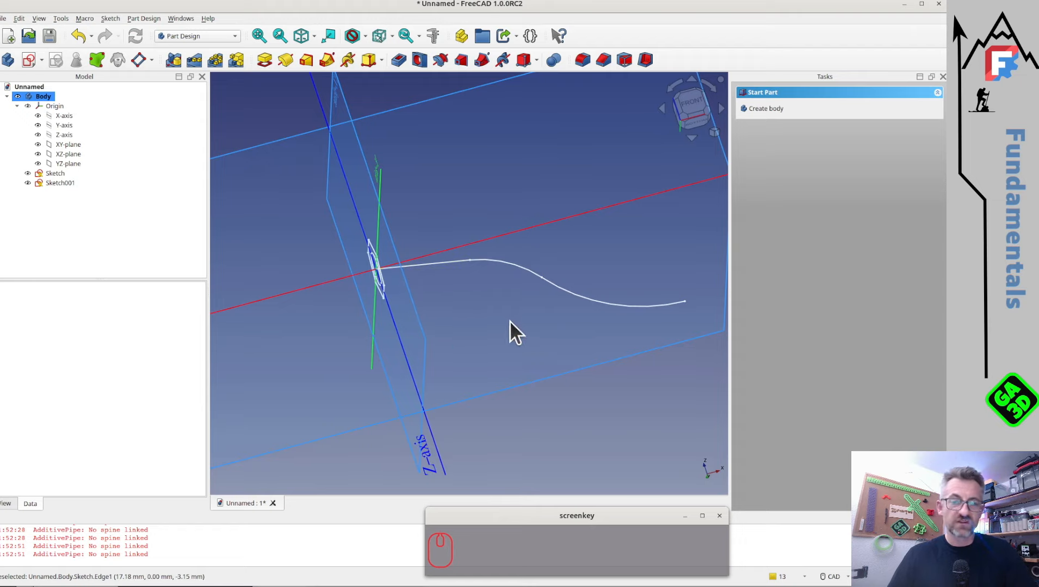
mouse_move(510, 332)
middle_mouse_down()
mouse_move(544, 288)
mouse_move(470, 350)
mouse_move(494, 313)
mouse_move(566, 307)
mouse_move(535, 337)
mouse_move(487, 294)
mouse_move(350, 301)
middle_mouse_up()
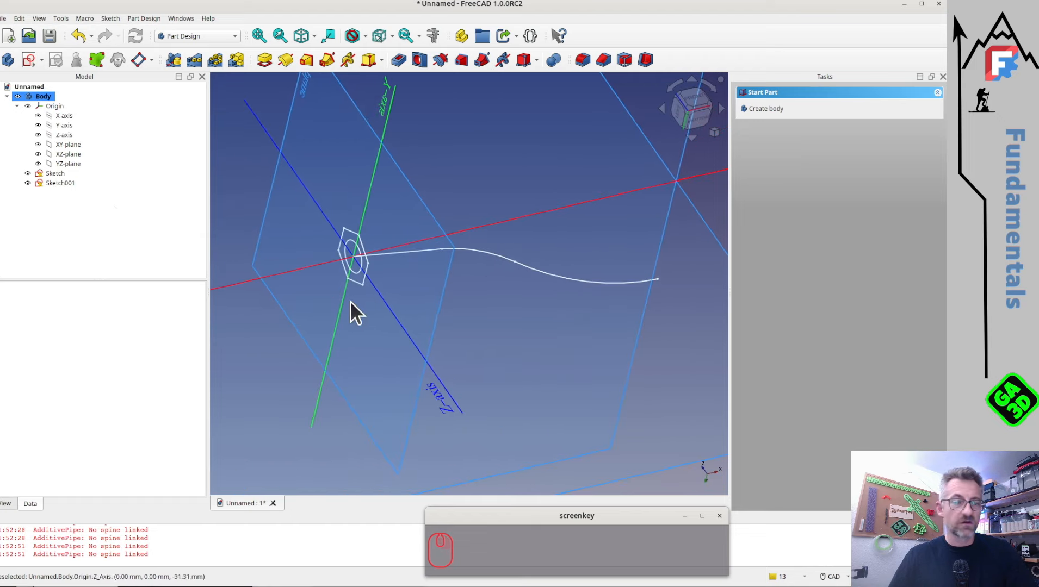
left_click(49, 176)
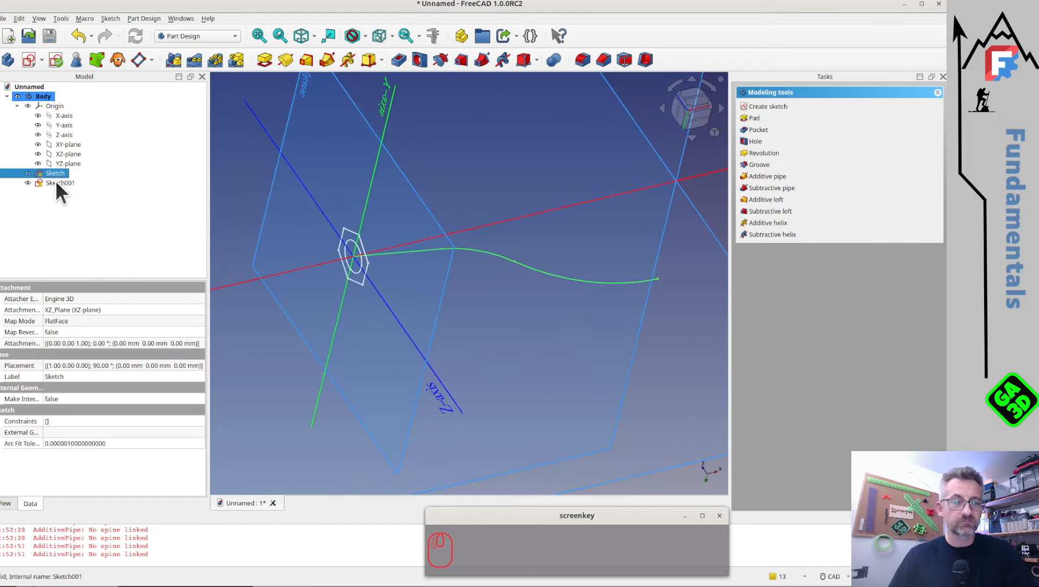
left_click(55, 182)
scroll(421, 187, "down", 5)
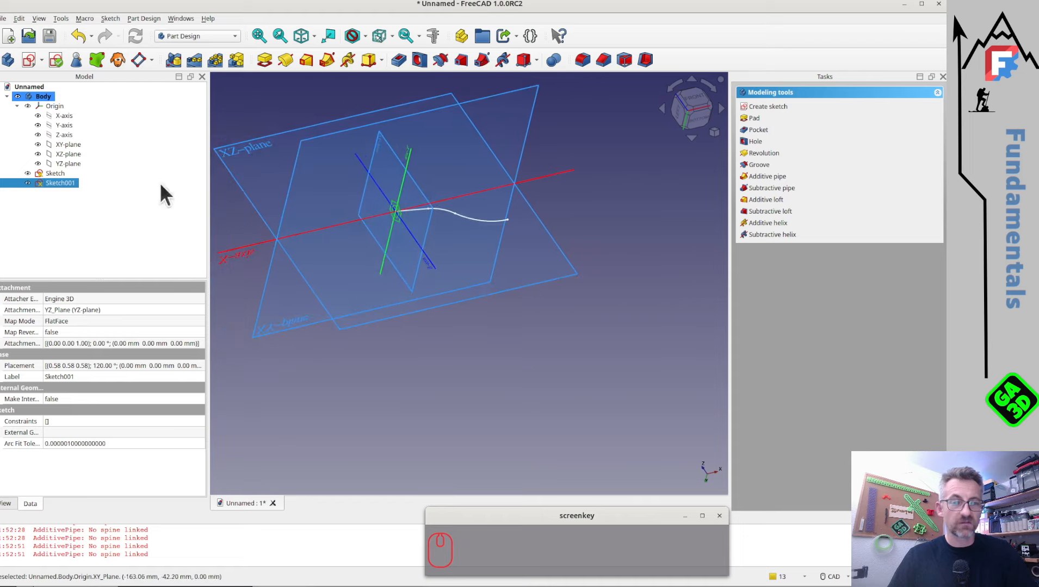
left_click(672, 206)
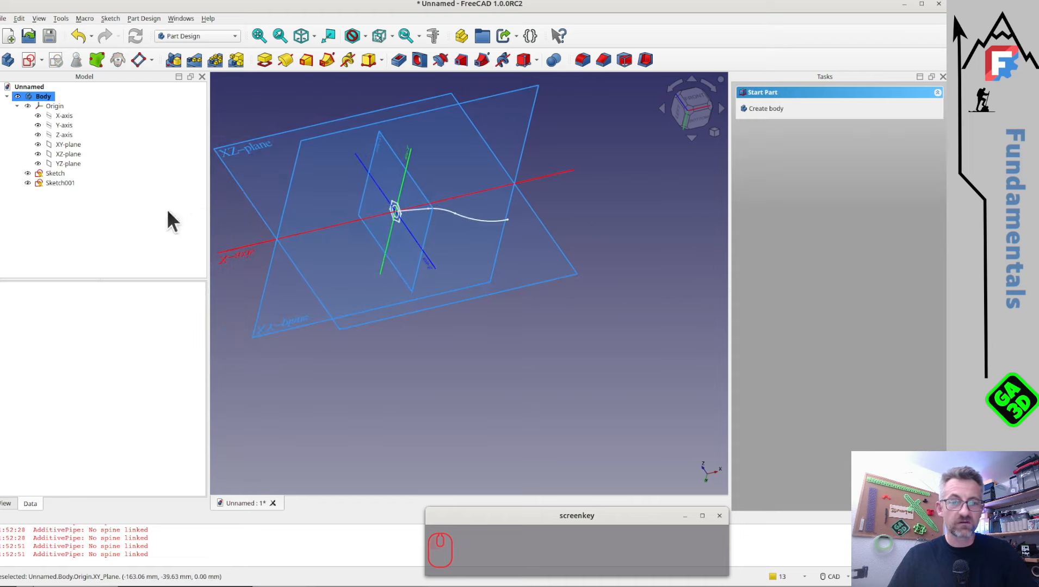
Create an additive pipe that sweeps the hexagonal profile Sketch001 along the curved path Sketch.
left_click(60, 184)
scroll(312, 136, "up", 2)
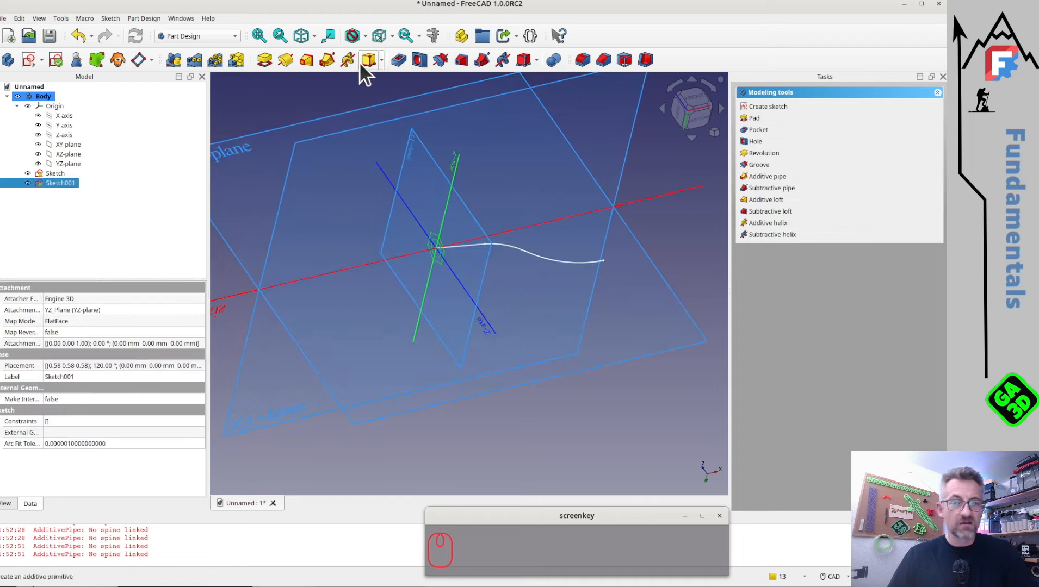
left_click(321, 61)
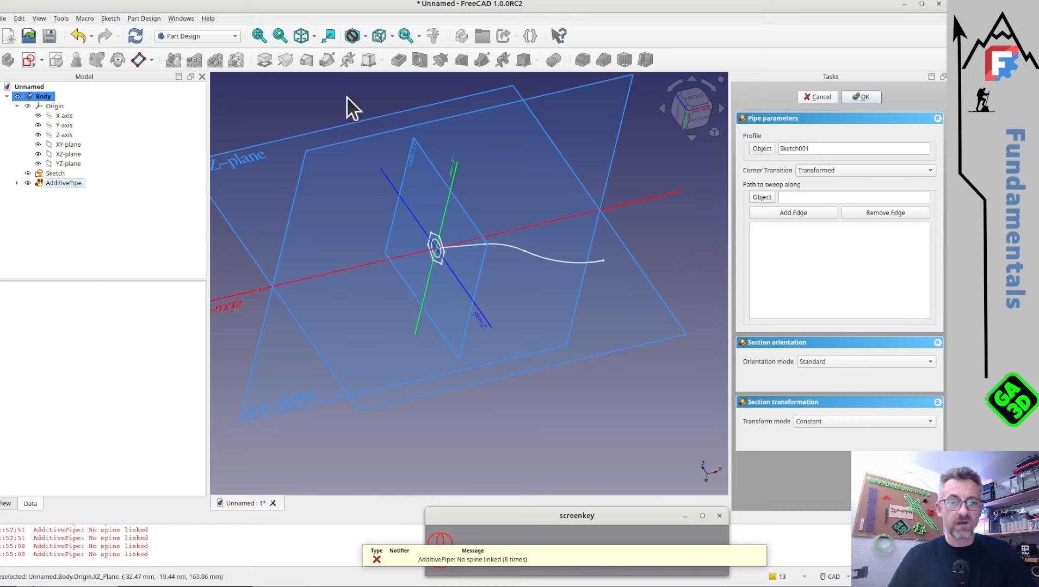
left_click(762, 198)
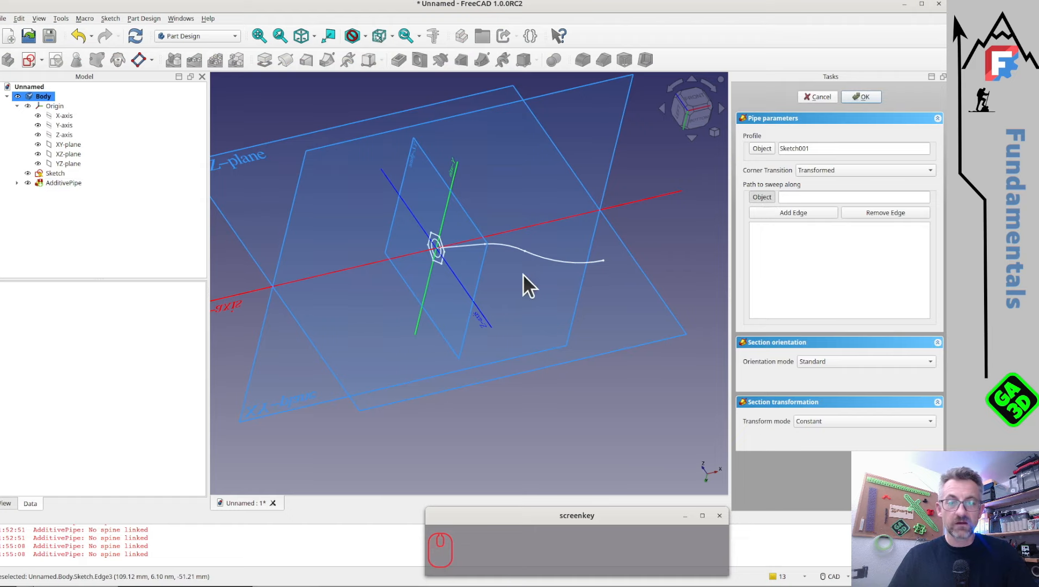
left_click(510, 246)
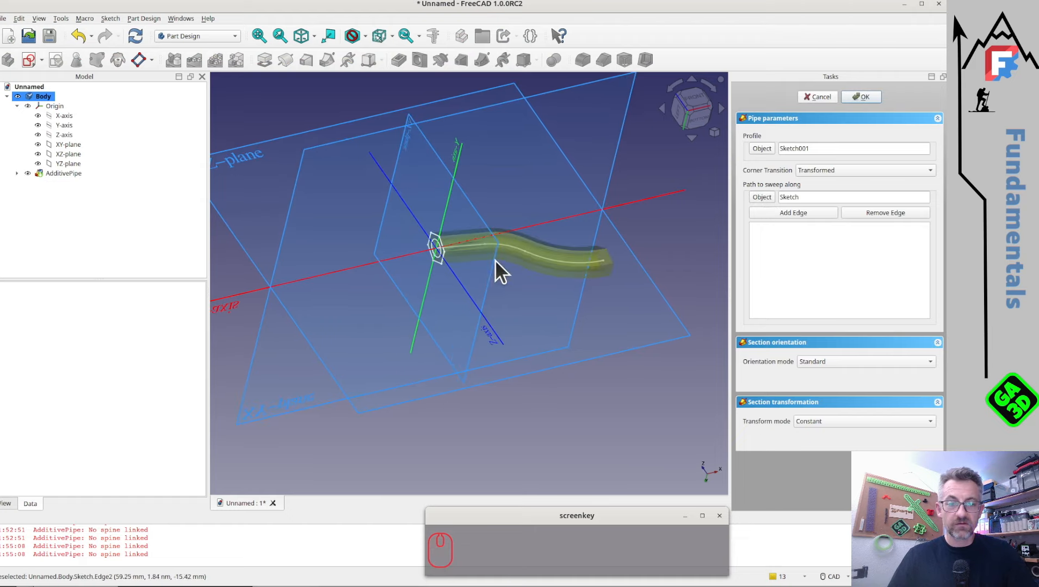
scroll(537, 262, "up", 3)
middle_click_drag(559, 331, 544, 307)
left_click(862, 97)
Hide the body's origin with its axes and planes so only the swept pipe is displayed.
middle_click_drag(443, 262, 278, 271)
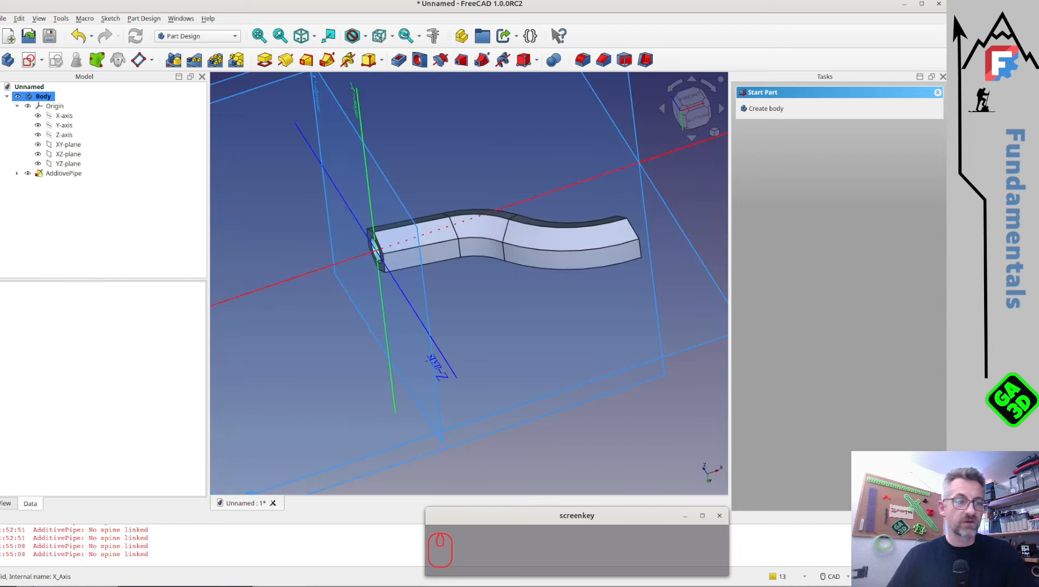
left_click(28, 106)
middle_click_drag(290, 236, 561, 305)
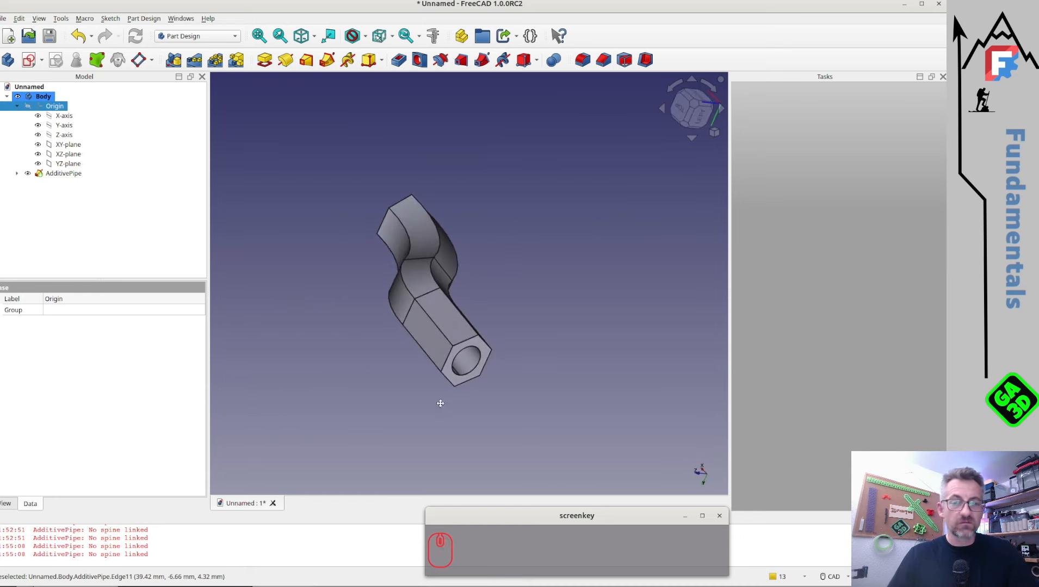
Inspect the swept hexagonal pipe from all sides, including its bends and the round bore at the end face.
middle_click_drag(440, 404, 396, 378)
middle_click_drag(491, 344, 432, 266)
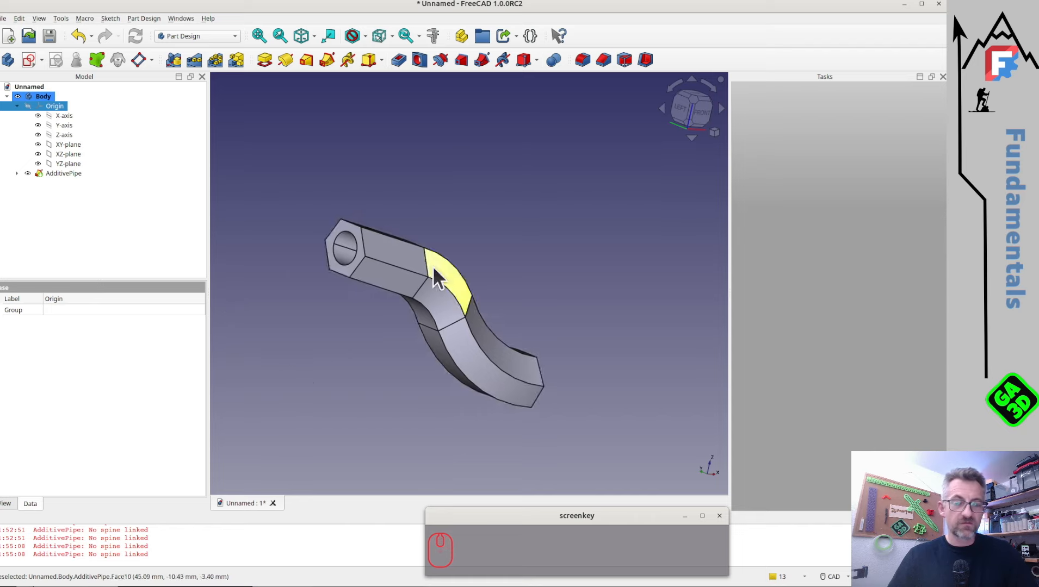
scroll(433, 266, "down", 2)
scroll(380, 242, "up", 3)
middle_click_drag(366, 267, 403, 284)
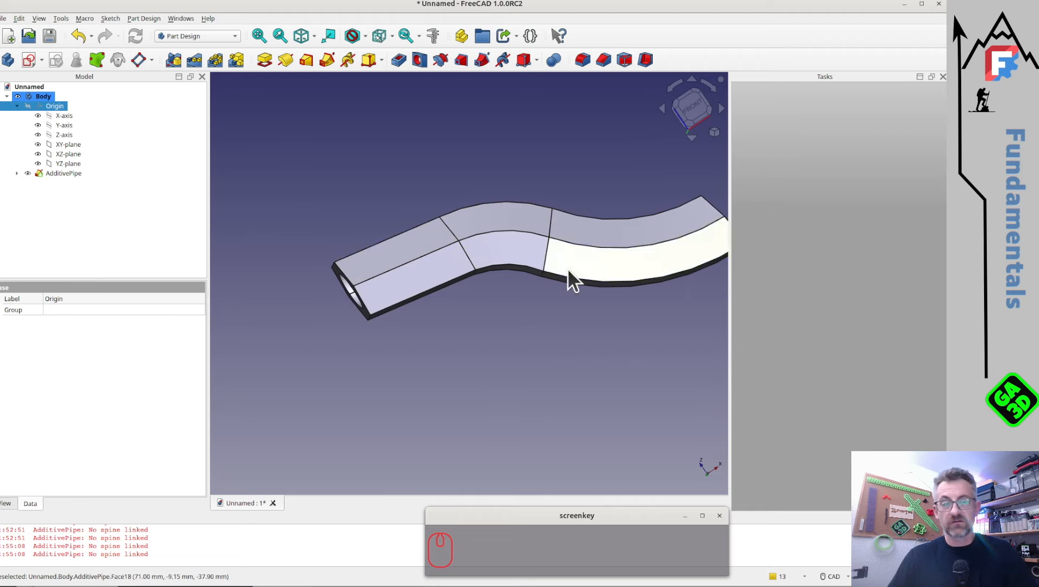
middle_click_drag(568, 279, 446, 282)
scroll(445, 290, "down", 2)
scroll(445, 290, "up", 2)
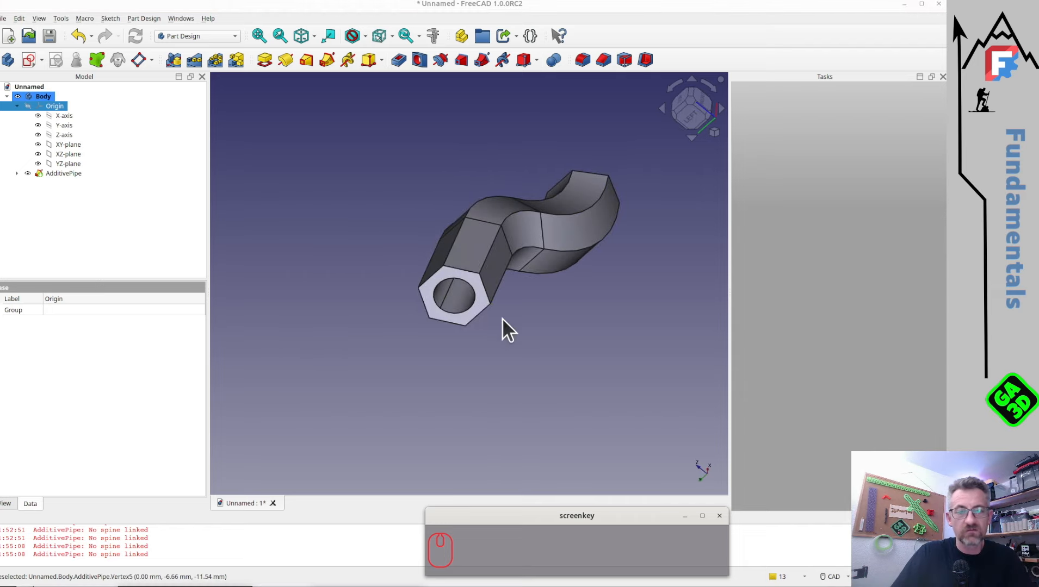
scroll(502, 318, "up", 3)
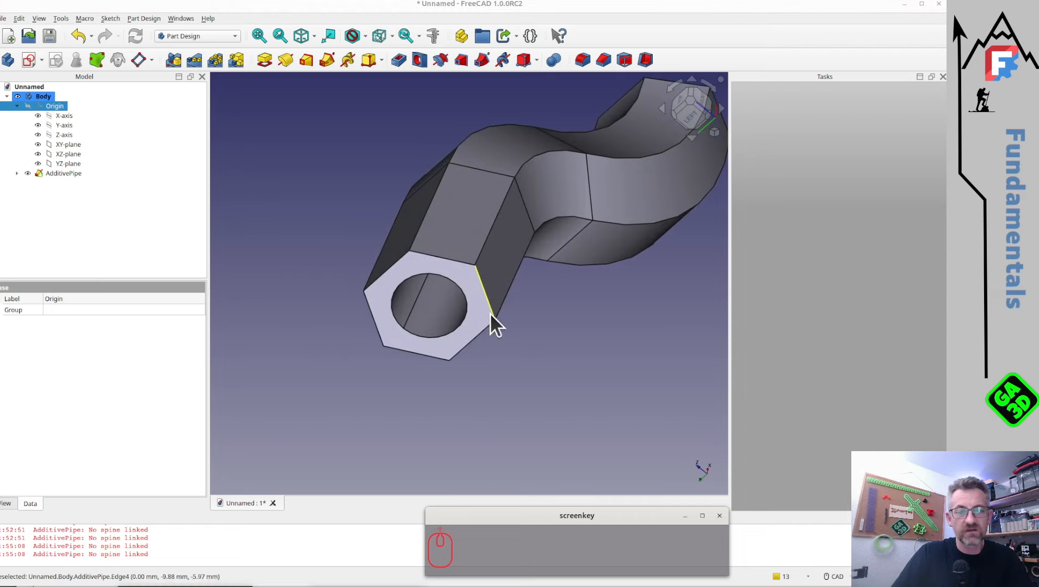
middle_click_drag(492, 321, 382, 251)
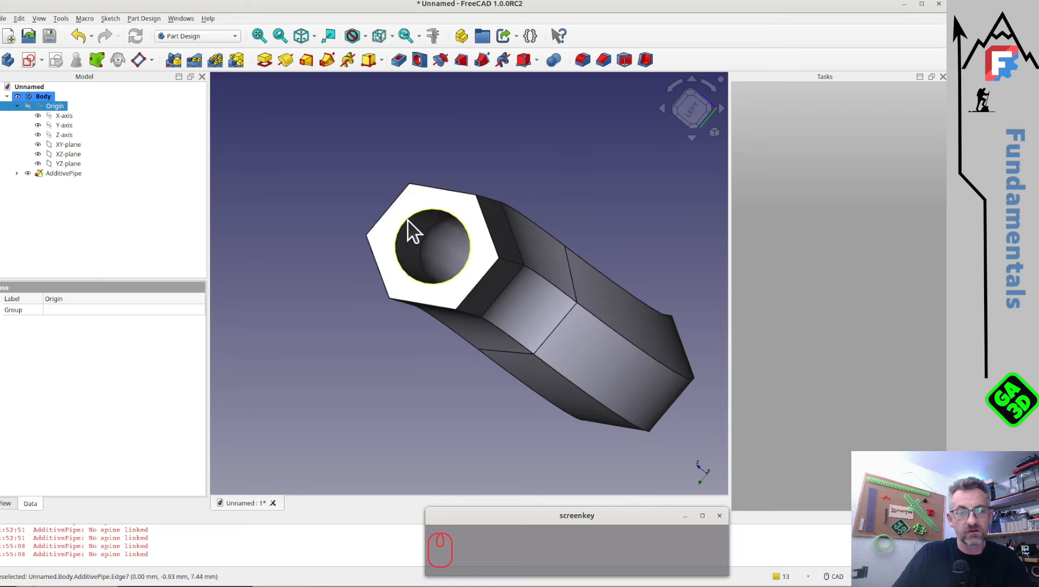
middle_click_drag(451, 219, 434, 295)
scroll(457, 321, "up", 2)
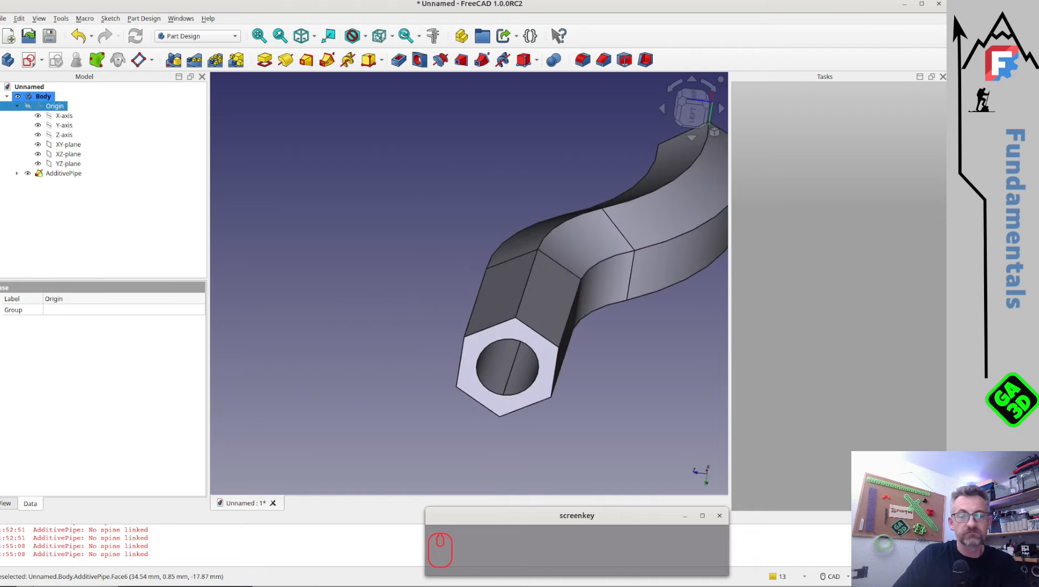